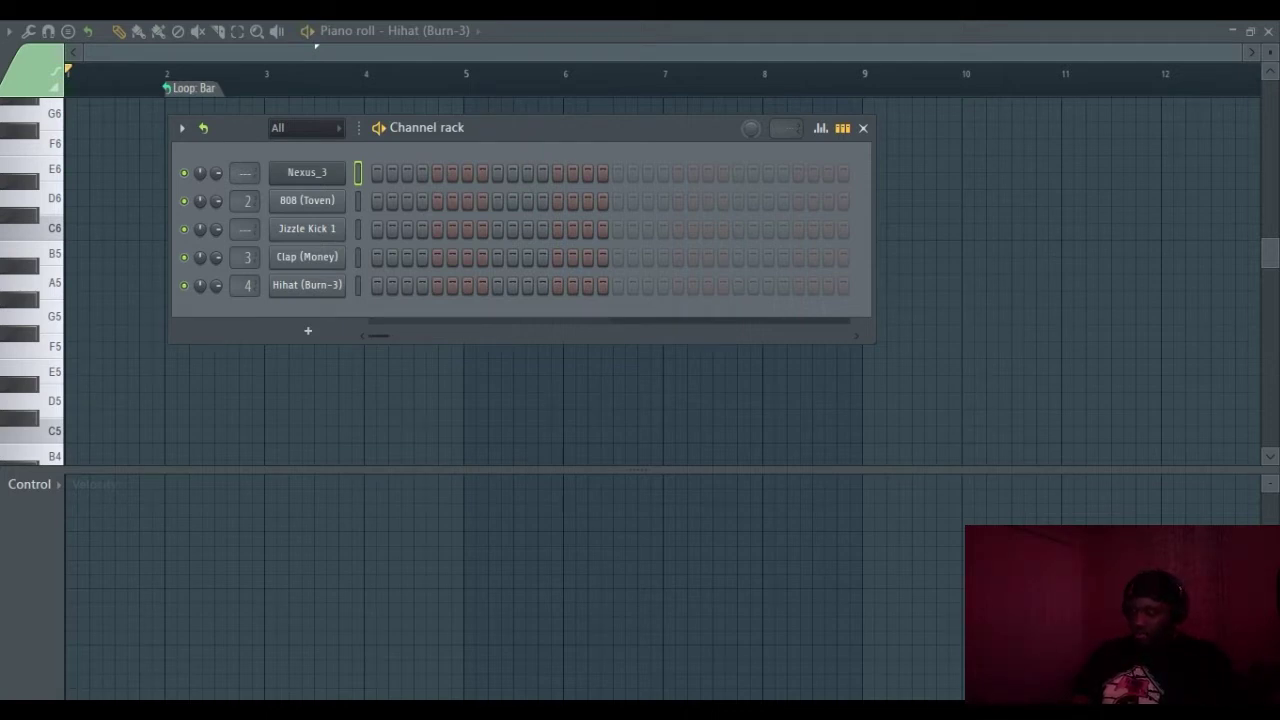
Play back the Nexus_3 chord progression in the piano roll and deselect all its notes
{"action": "key", "text": "space"}
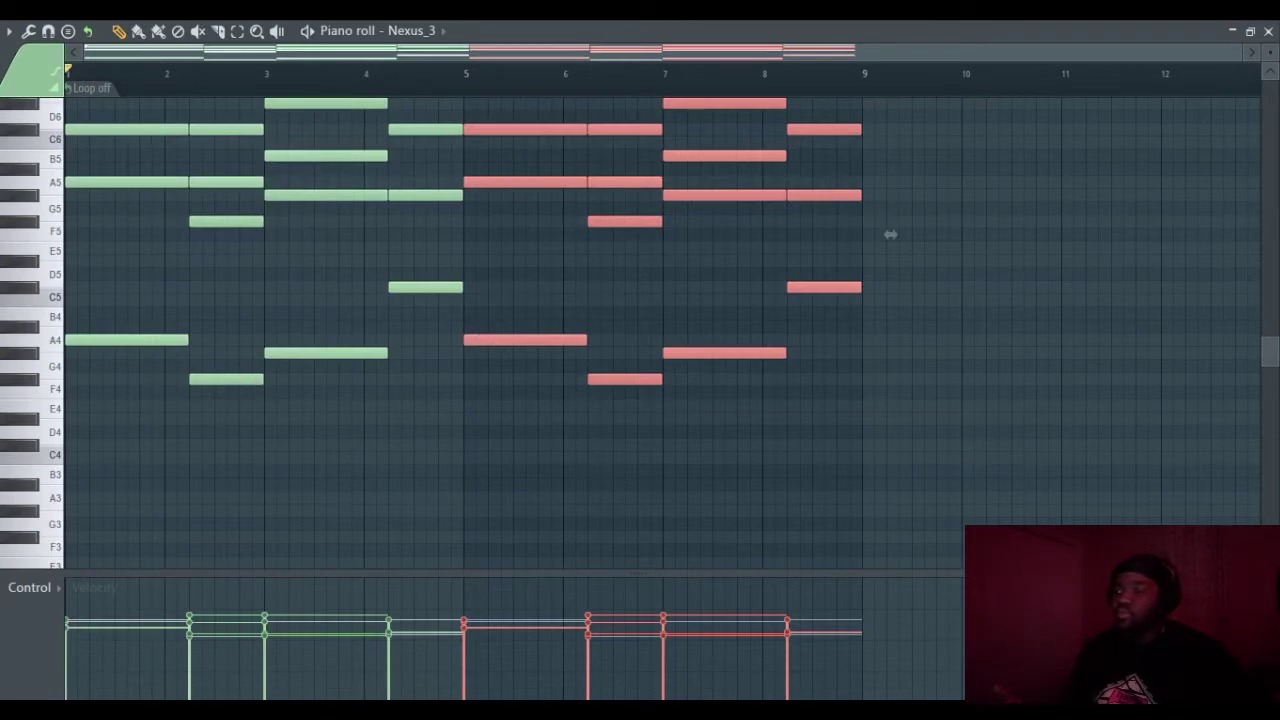
{"action": "key", "text": "space"}
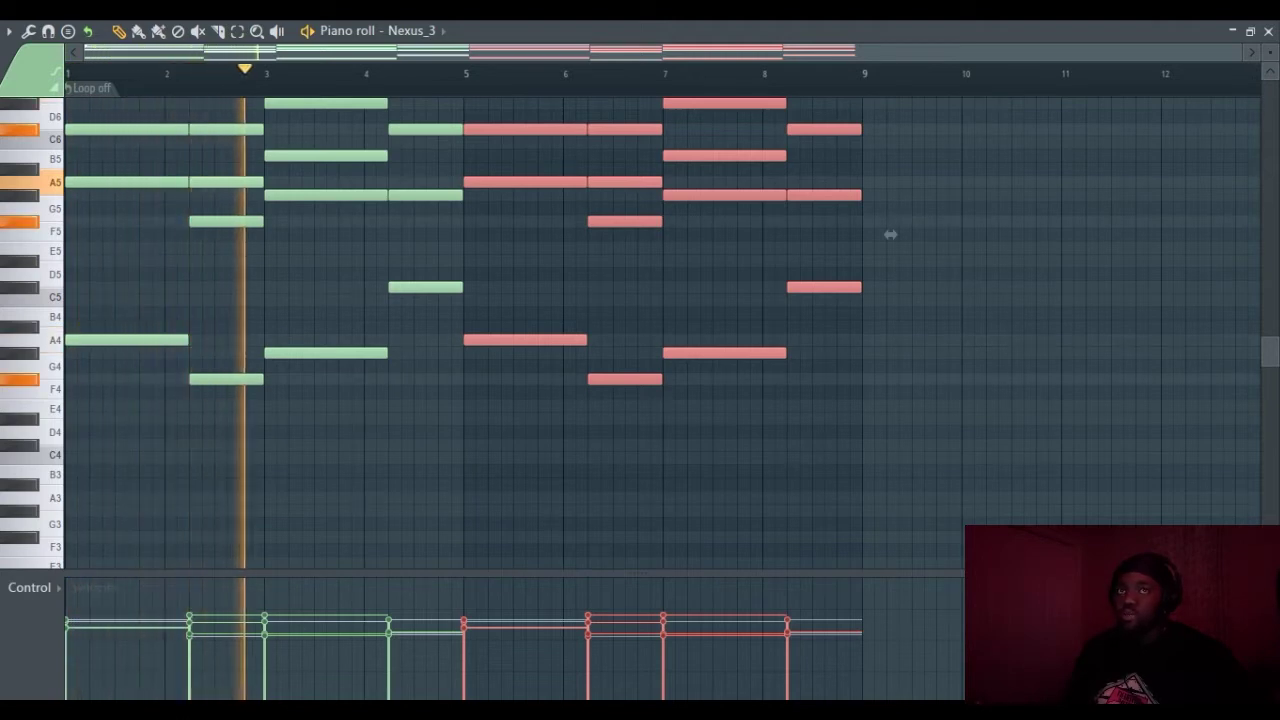
{"action": "key", "text": "space"}
{"action": "scroll", "coordinate": [550, 300], "scroll_direction": "up", "scroll_amount": 3}
{"action": "key", "text": "ctrl+d"}
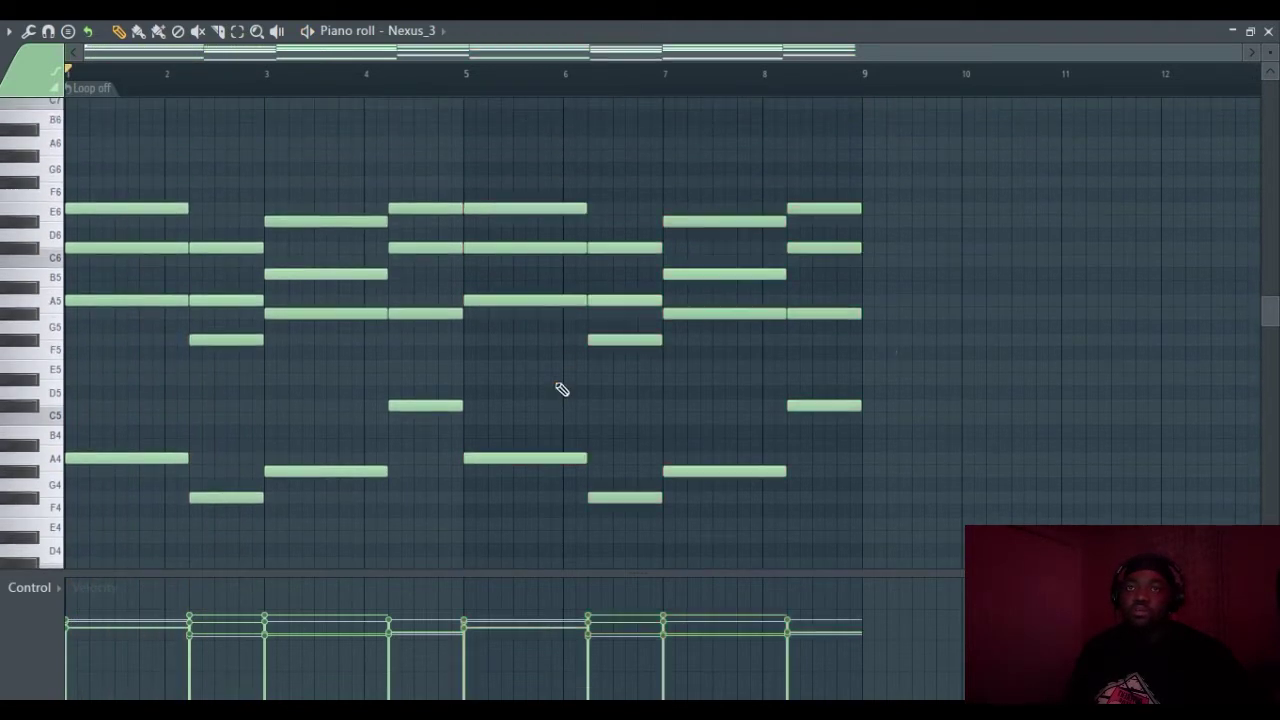
{"action": "key", "text": "space"}
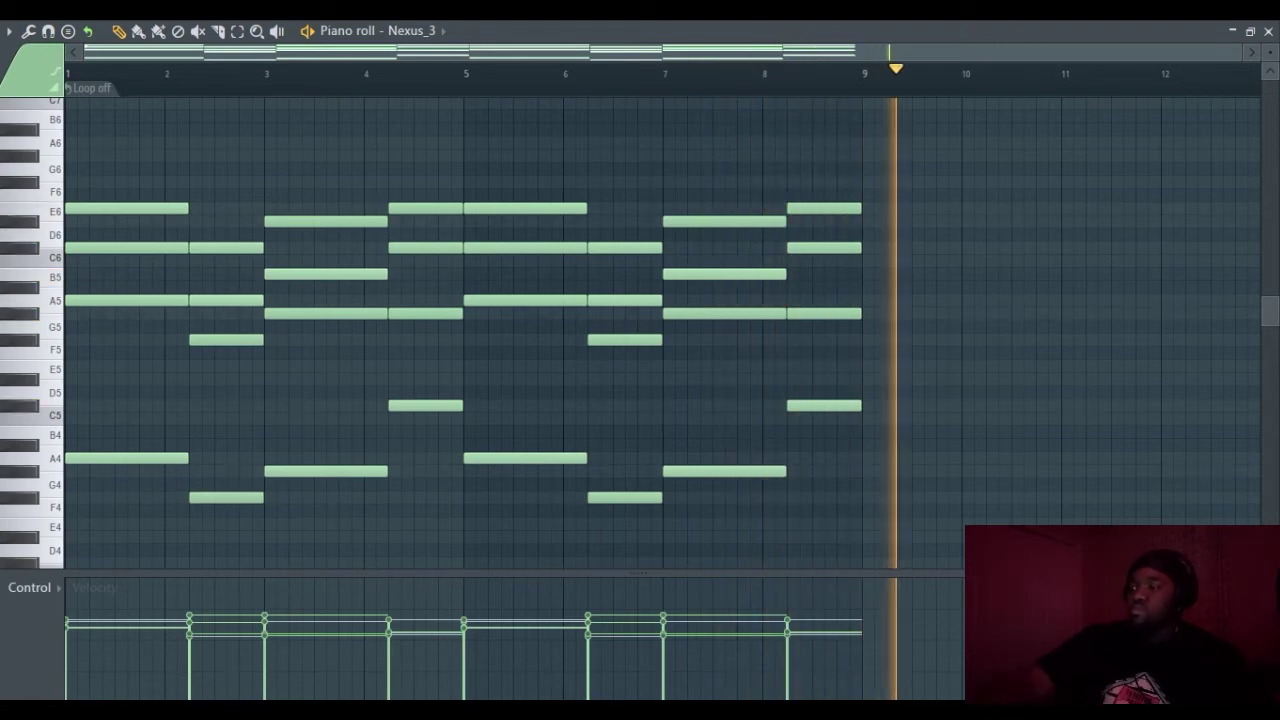
{"action": "key", "text": "space"}
Open the playlist and play the consolidated Pattern 1 audio clips together from the start
{"action": "key", "text": "F5"}
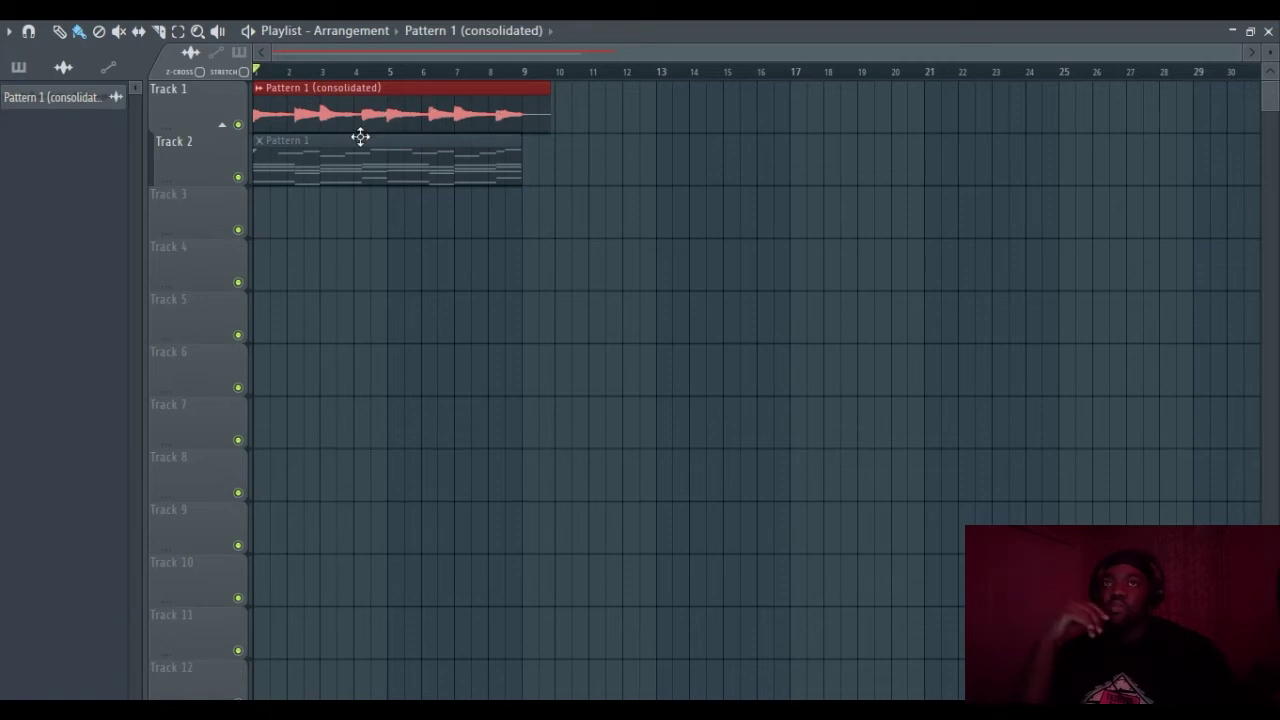
{"action": "key", "text": "space"}
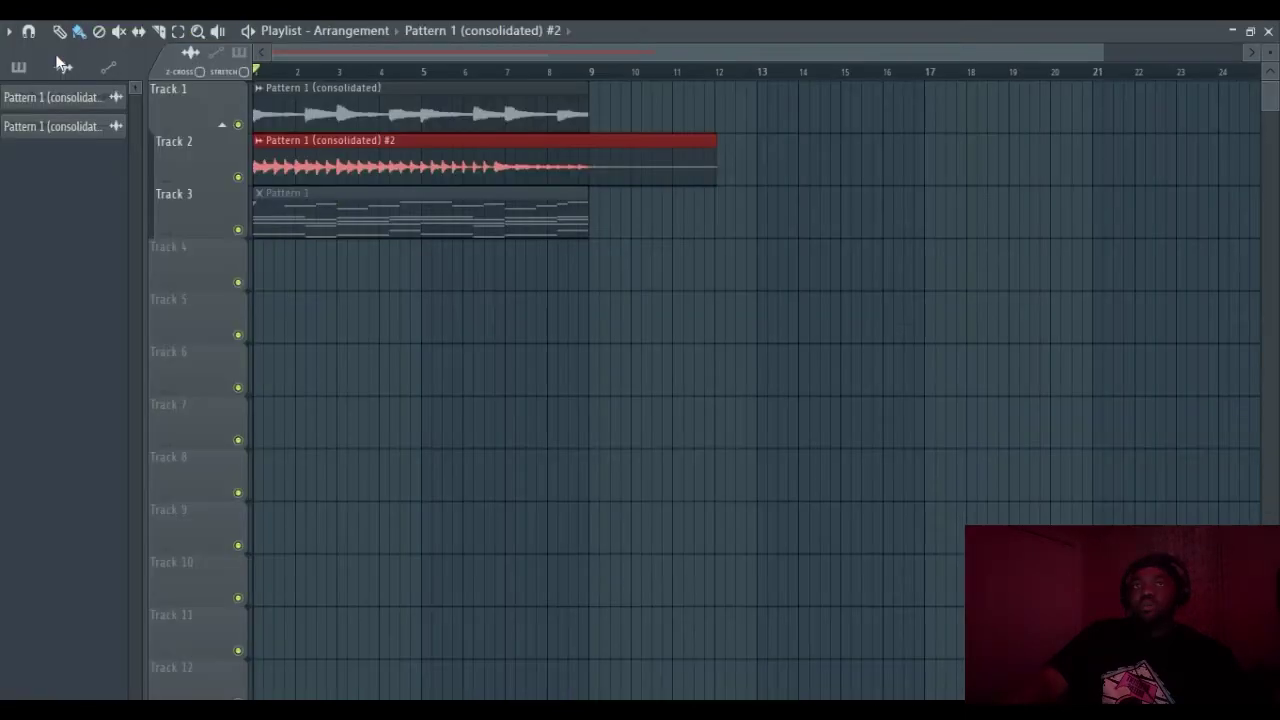
{"action": "key", "text": "space"}
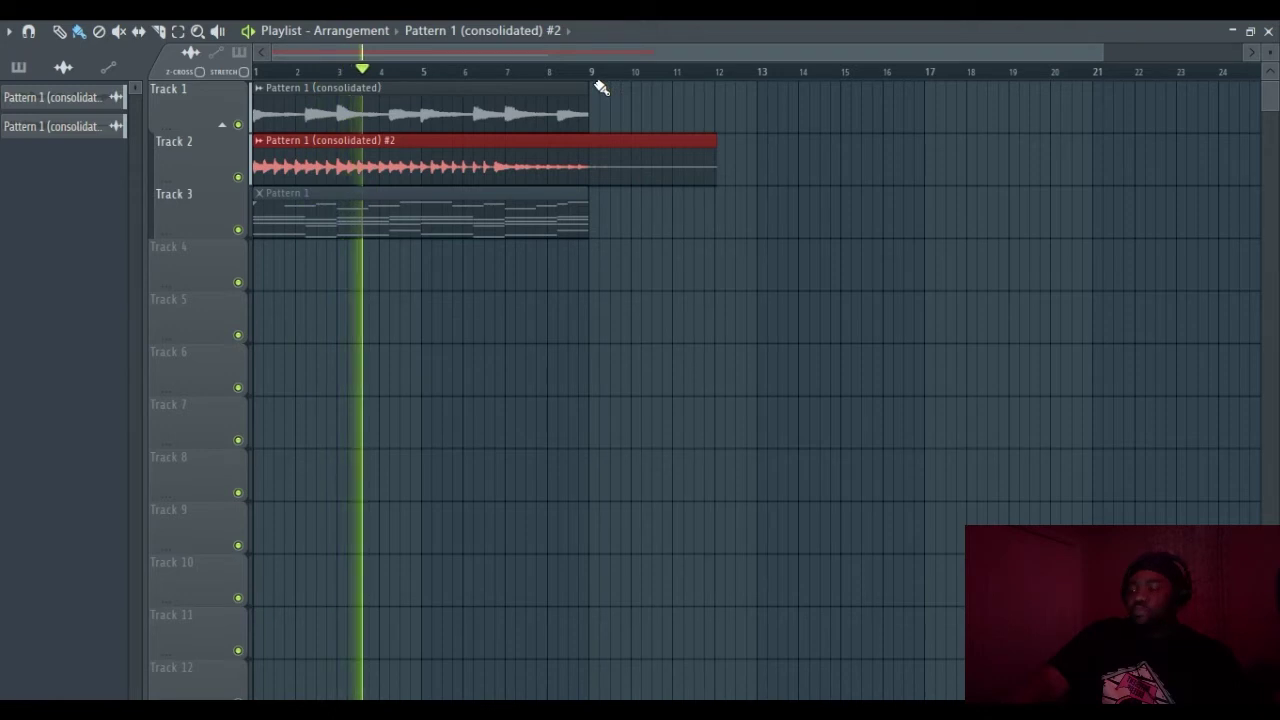
Slice the Pattern 1 (consolidated) #2 clip at bar 9, delete its tail, and fill track 3 with Pattern 1 clips up to bar 9
{"action": "key", "text": "c"}
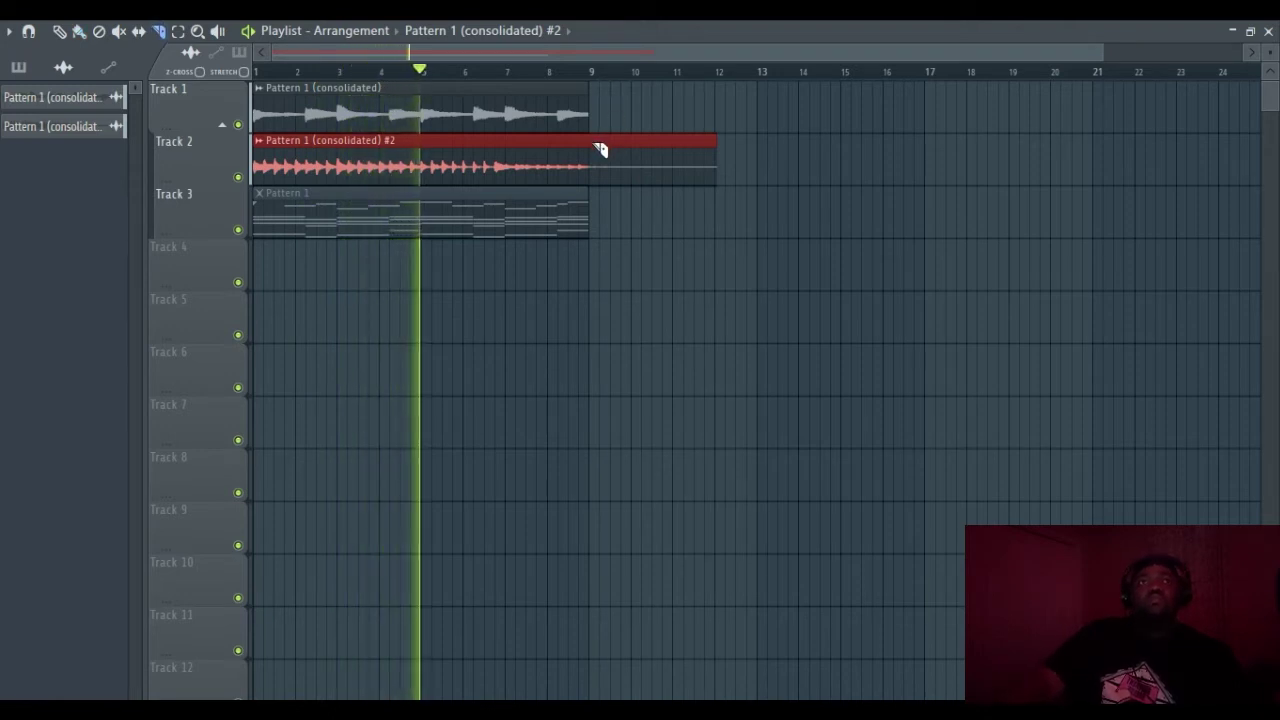
{"action": "left_click_drag", "start_coordinate": [600, 140], "coordinate": [608, 196]}
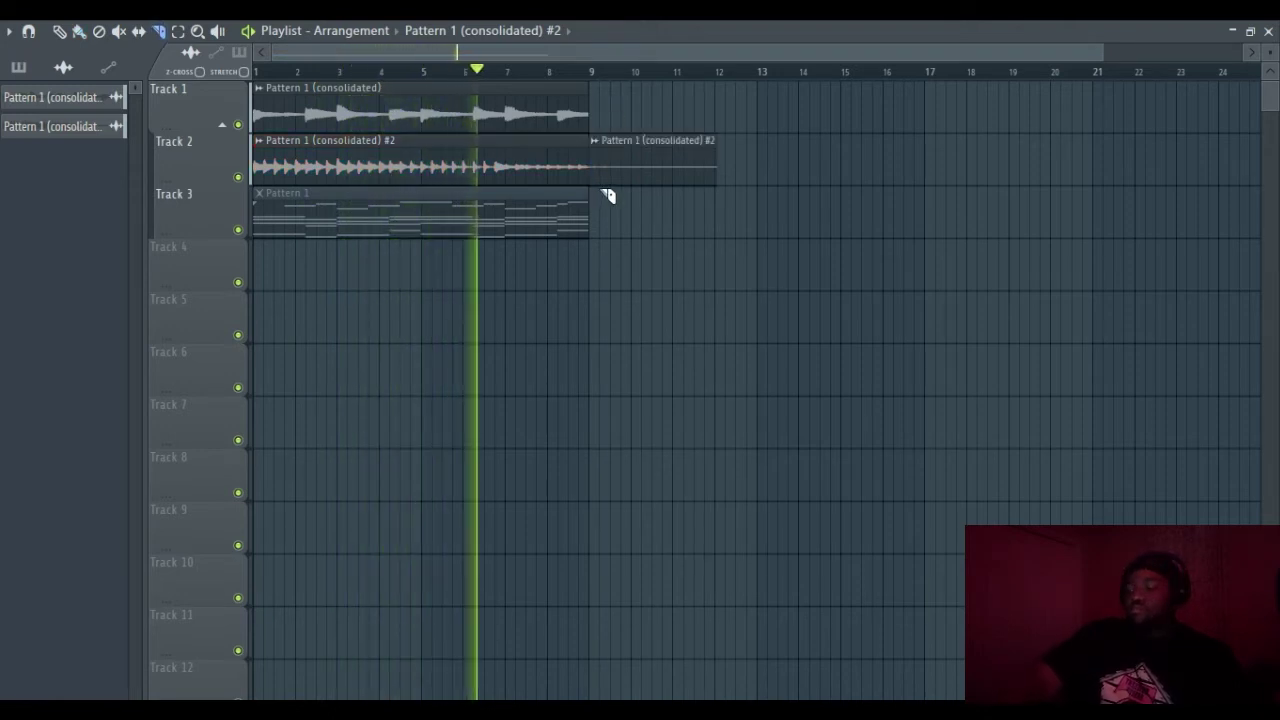
{"action": "key", "text": "b"}
{"action": "right_click", "coordinate": [623, 170]}
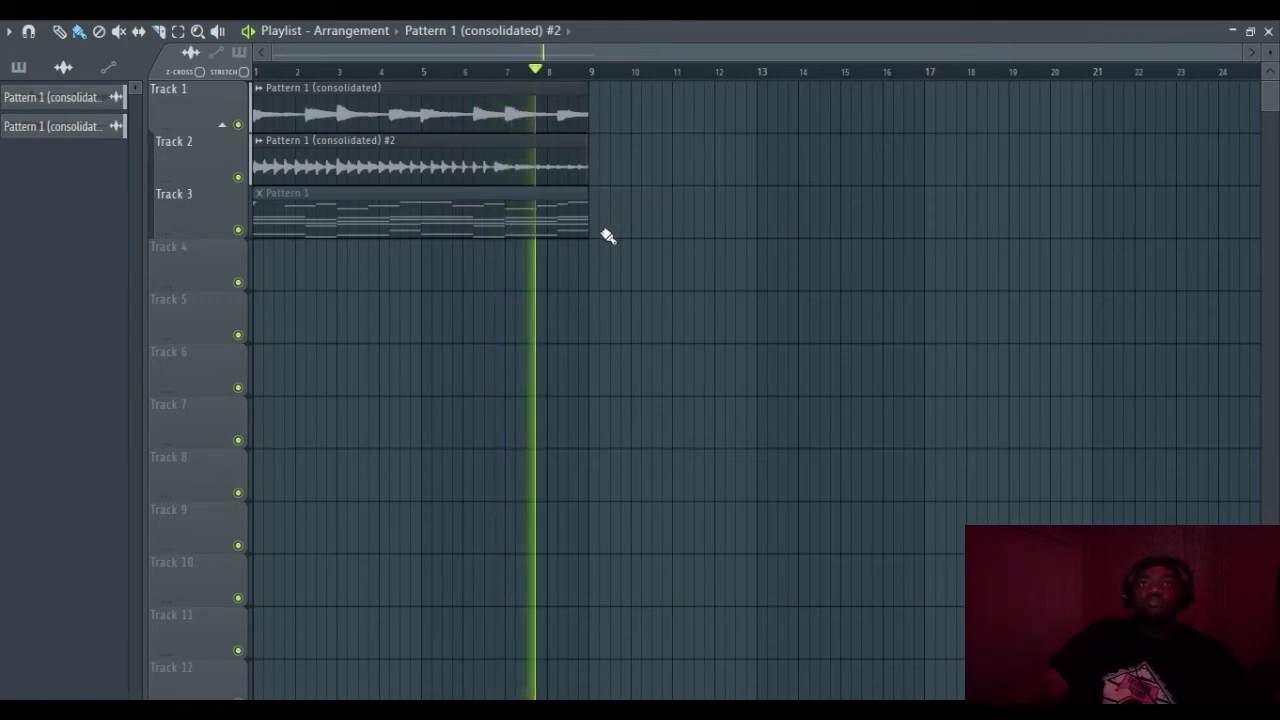
{"action": "mouse_move", "coordinate": [290, 226]}
{"action": "left_mouse_down"}
{"action": "mouse_move", "coordinate": [329, 217]}
{"action": "mouse_move", "coordinate": [343, 240]}
{"action": "mouse_move", "coordinate": [499, 230]}
{"action": "mouse_move", "coordinate": [551, 249]}
{"action": "left_mouse_up"}
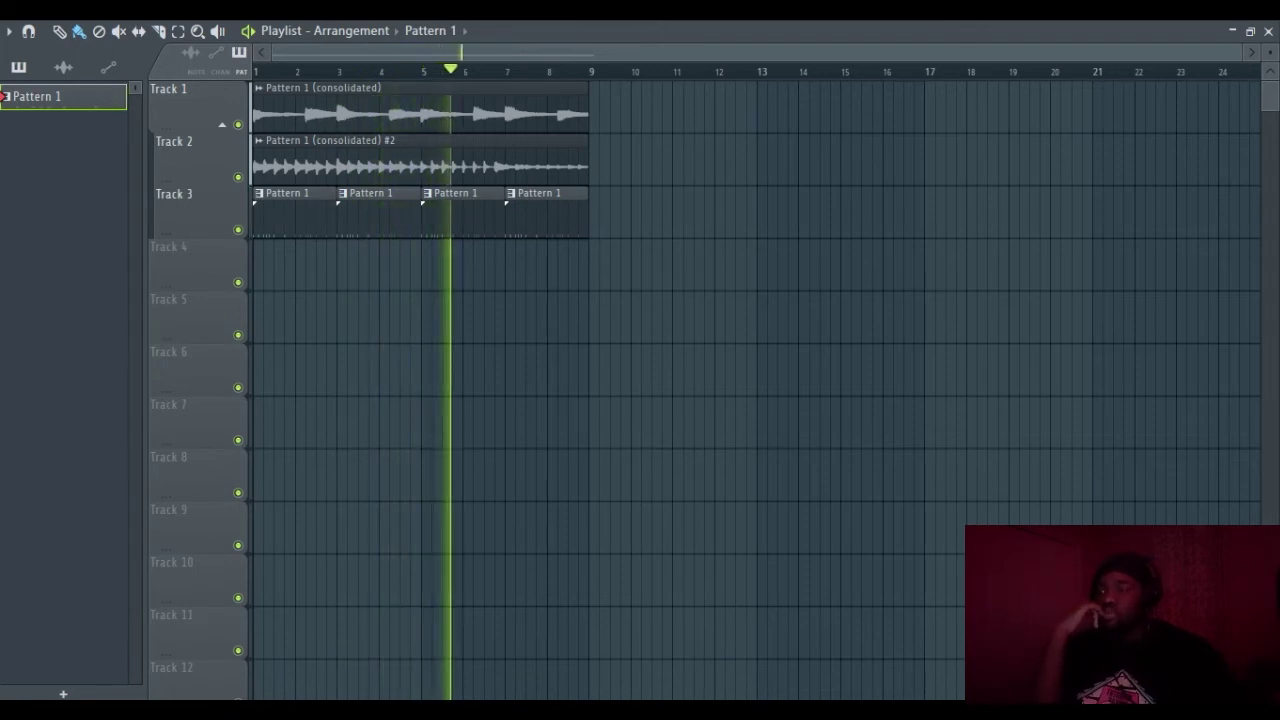
Program Jizzle Kick 1 hits on steps 1, 15, 21 and 31 in the channel rack and check their velocities
{"action": "key", "text": "F6"}
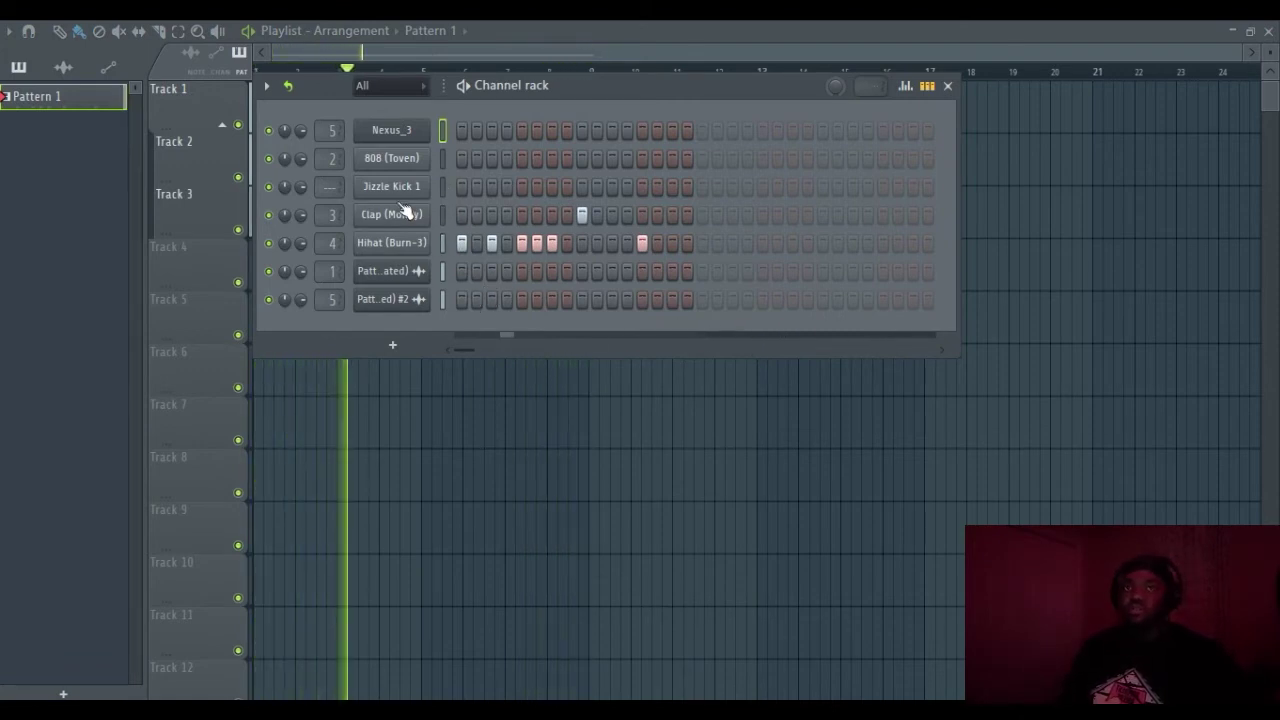
{"action": "left_click", "coordinate": [461, 187]}
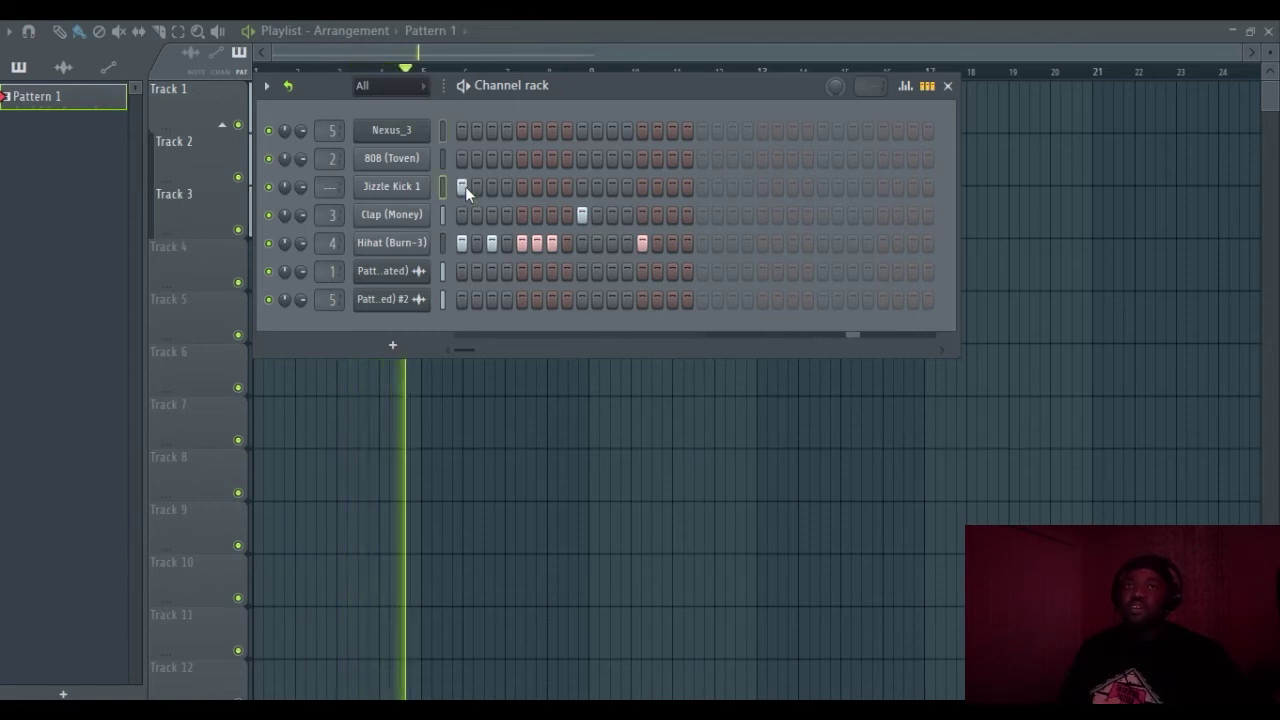
{"action": "left_click", "coordinate": [762, 187]}
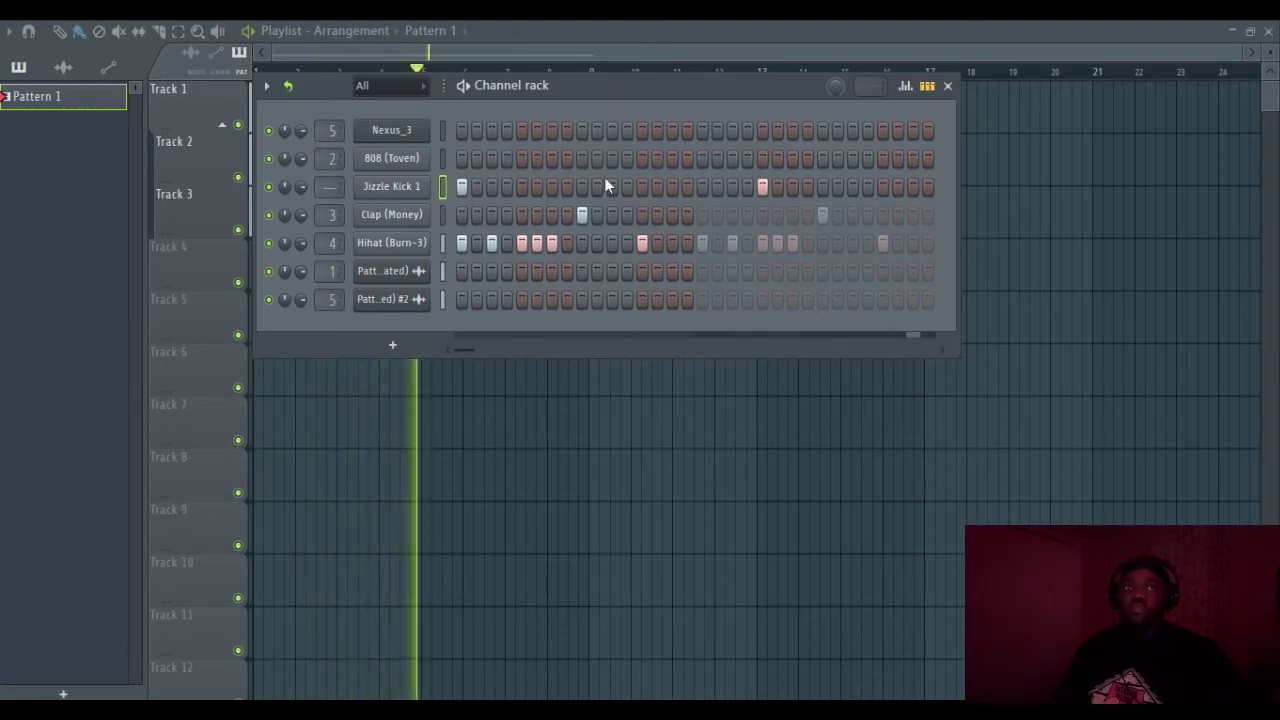
{"action": "left_click", "coordinate": [674, 186]}
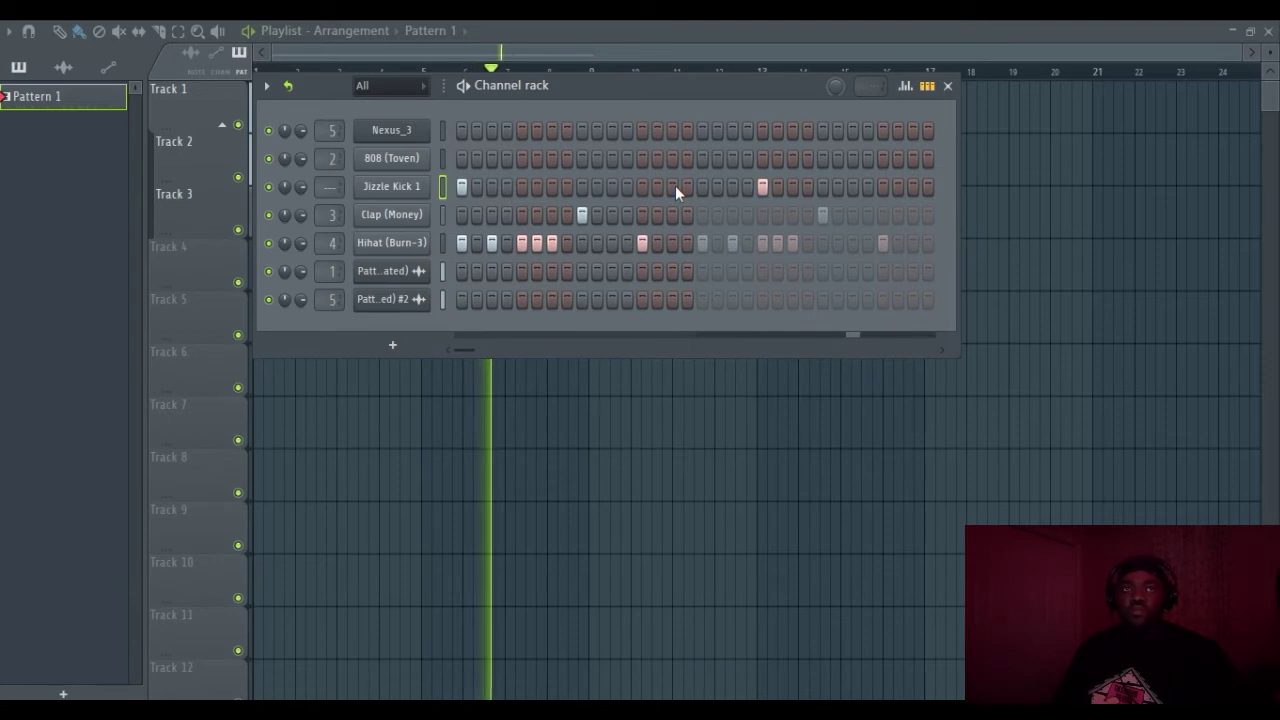
{"action": "left_click", "coordinate": [912, 186]}
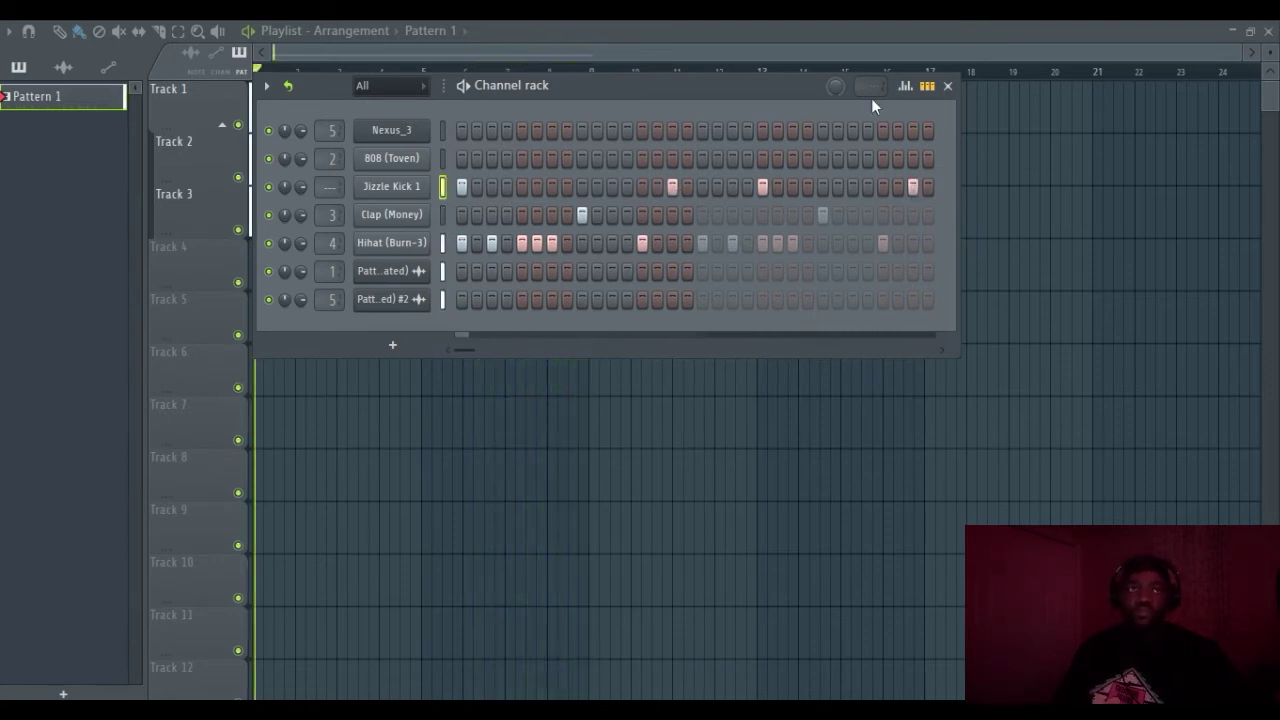
{"action": "left_click", "coordinate": [908, 87]}
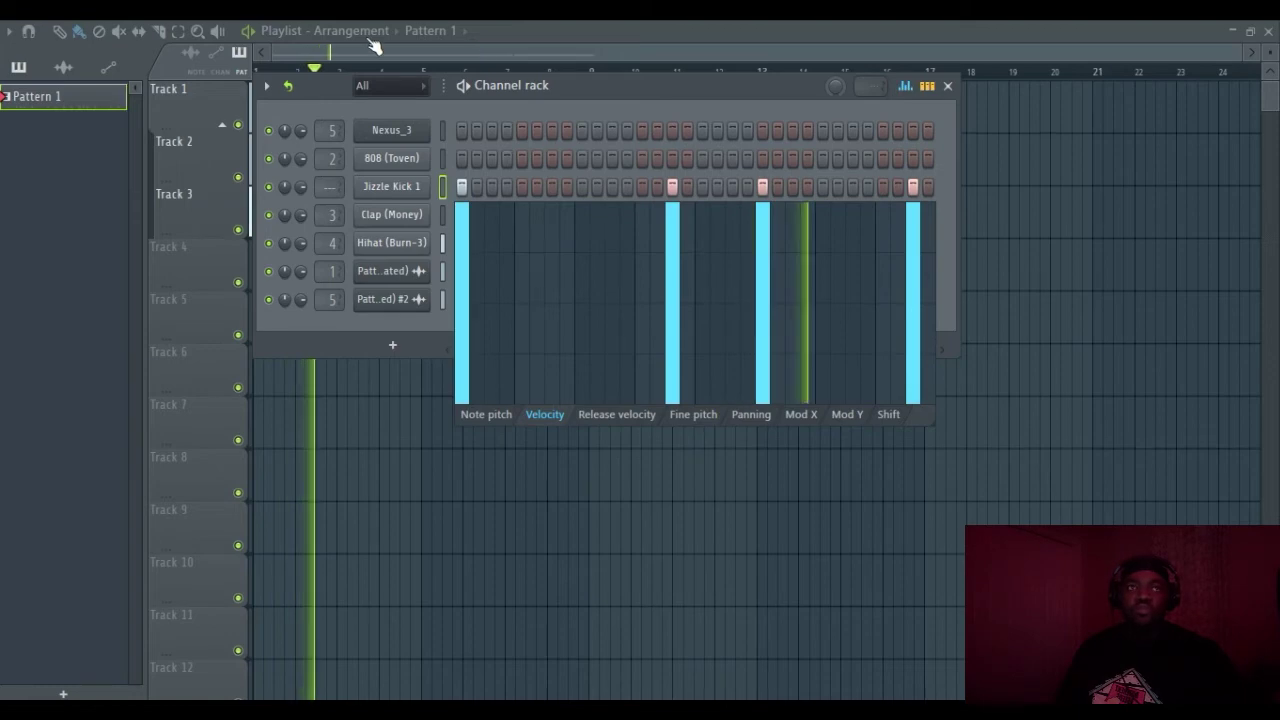
{"action": "left_click", "coordinate": [906, 87]}
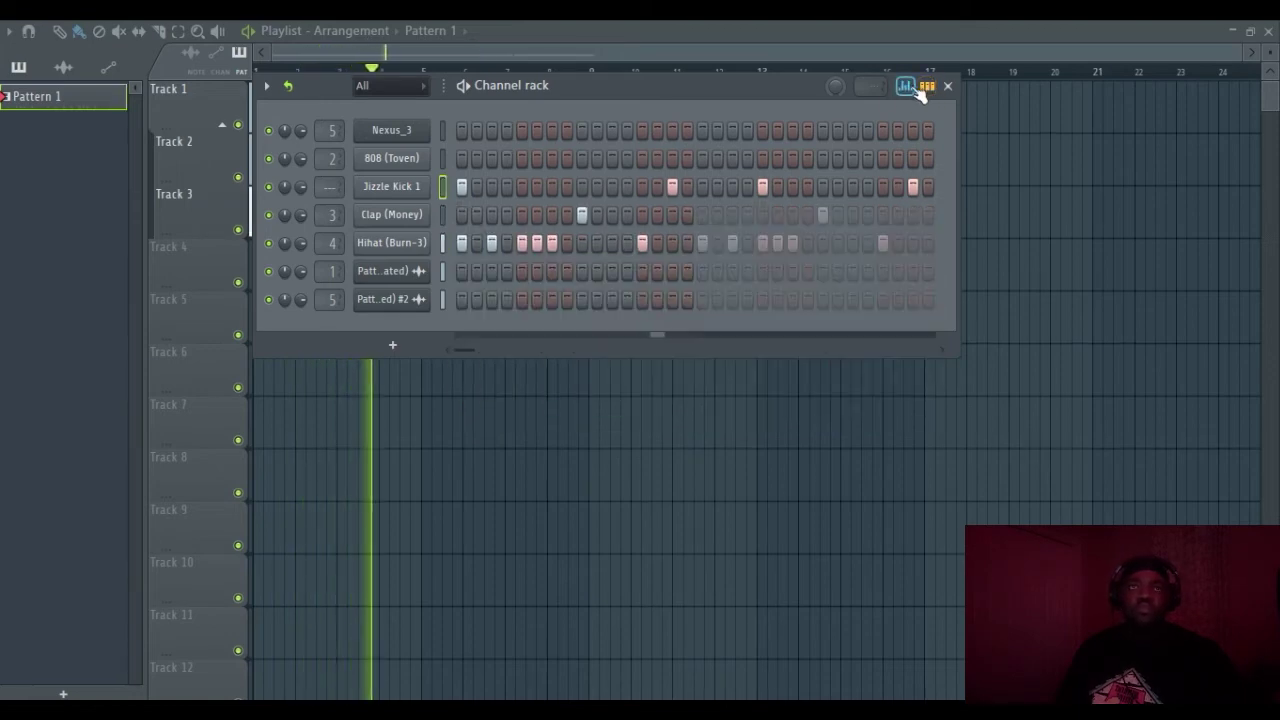
Review the 808 (Toven) notes in the piano roll and play the arrangement in the playlist
{"action": "left_click", "coordinate": [443, 157]}
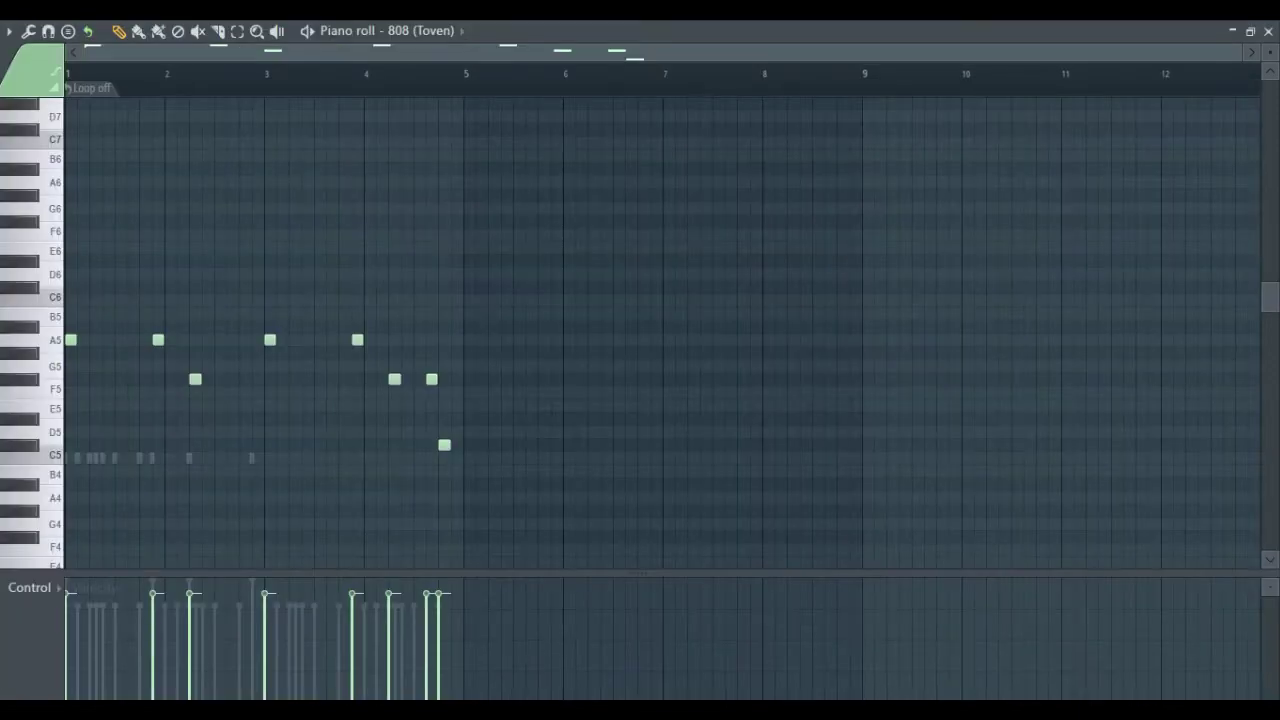
{"action": "left_click", "coordinate": [1269, 31]}
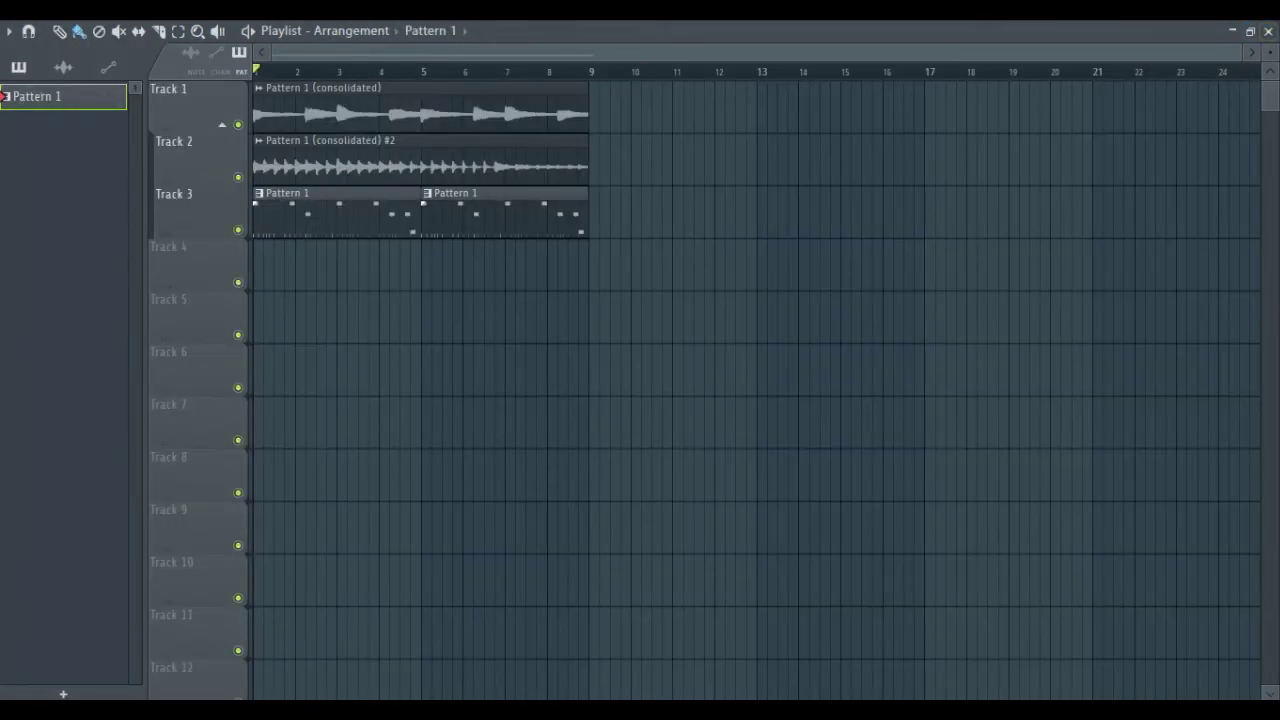
{"action": "key", "text": "space"}
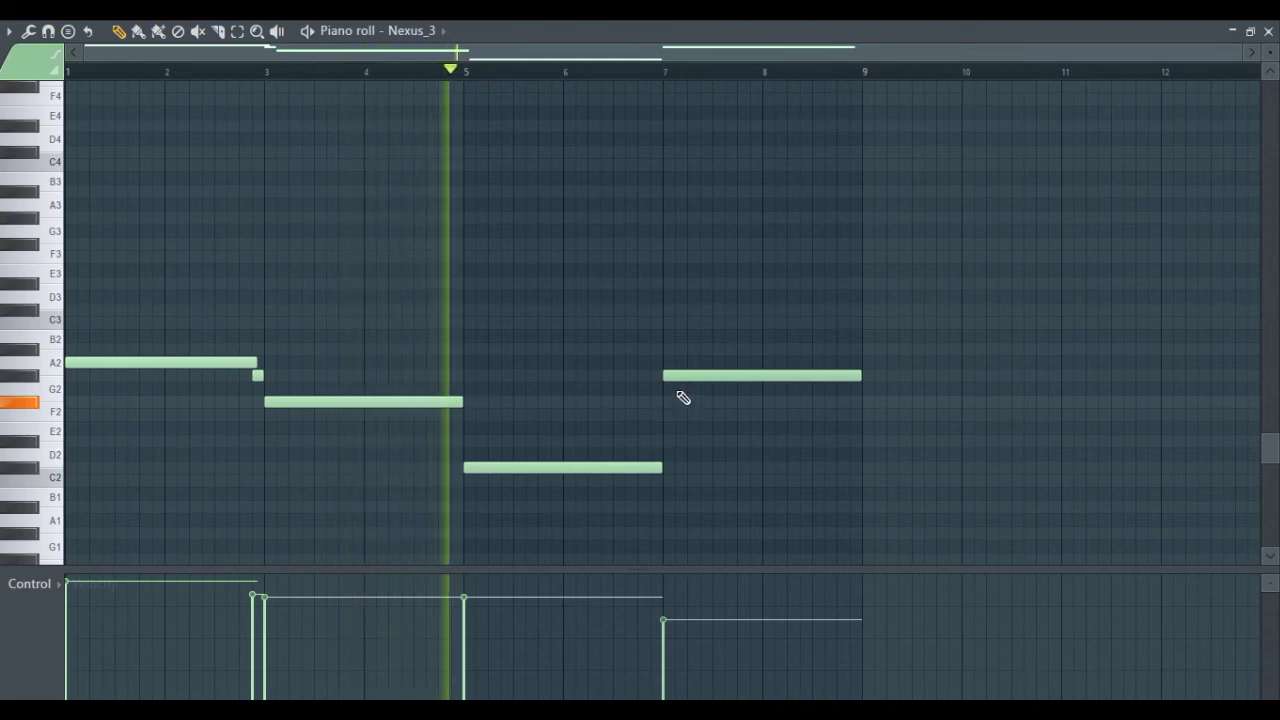
Extend the Nexus_3 bass note starting at bar 5 slightly past bar 7 and return to the playlist
{"action": "left_click_drag", "start_coordinate": [673, 477], "coordinate": [676, 471]}
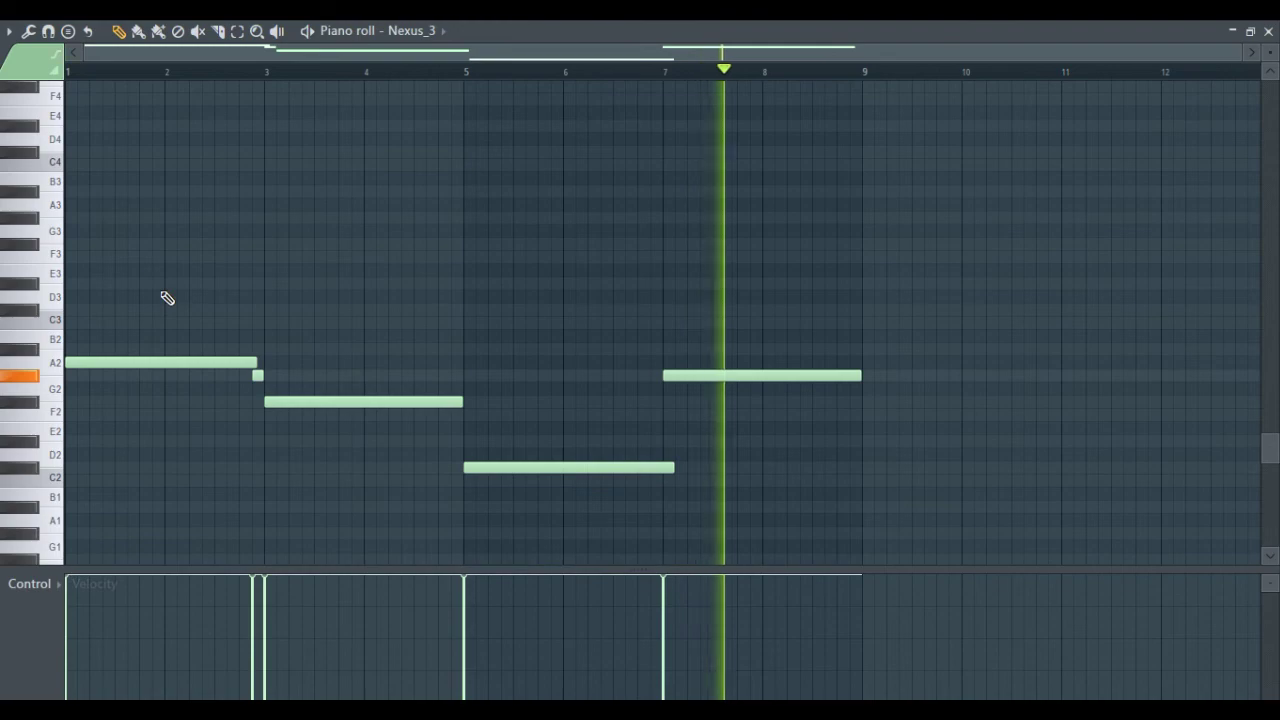
{"action": "key", "text": "F5"}
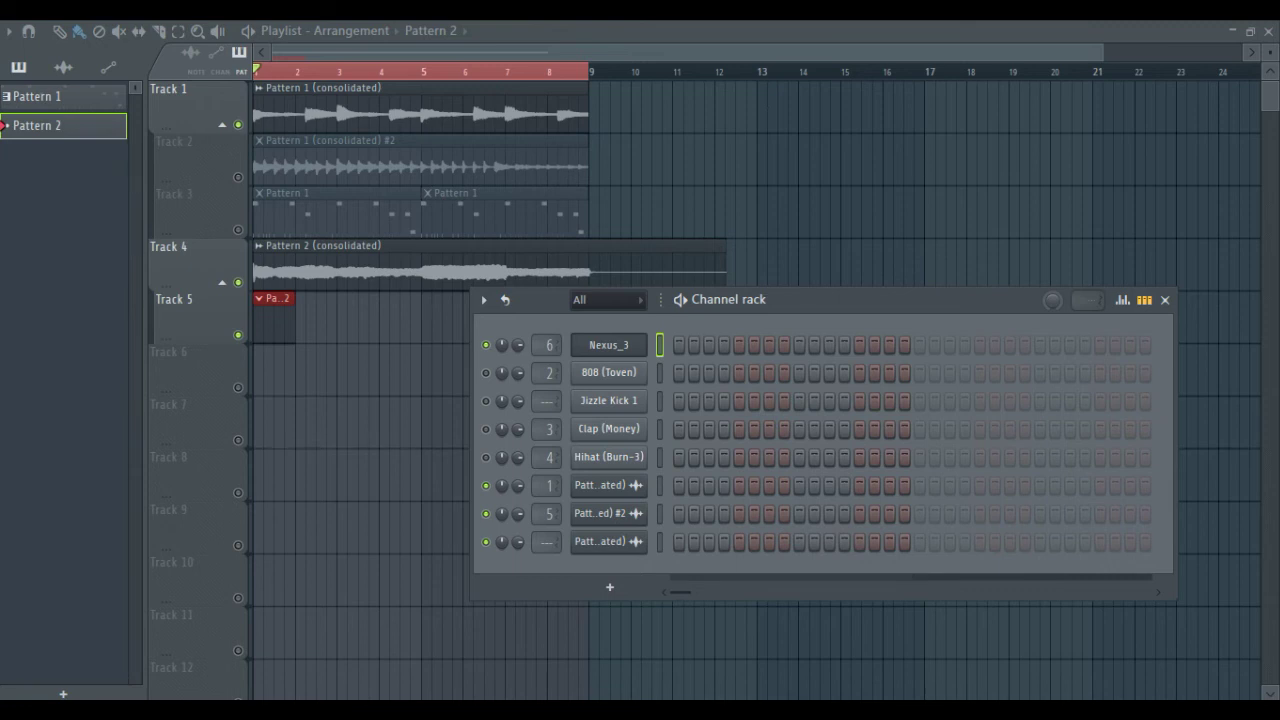
Duplicate the selected eight-bar section on all eight tracks ten times to the end of bar 88 and clear the selection
{"action": "key", "text": "space"}
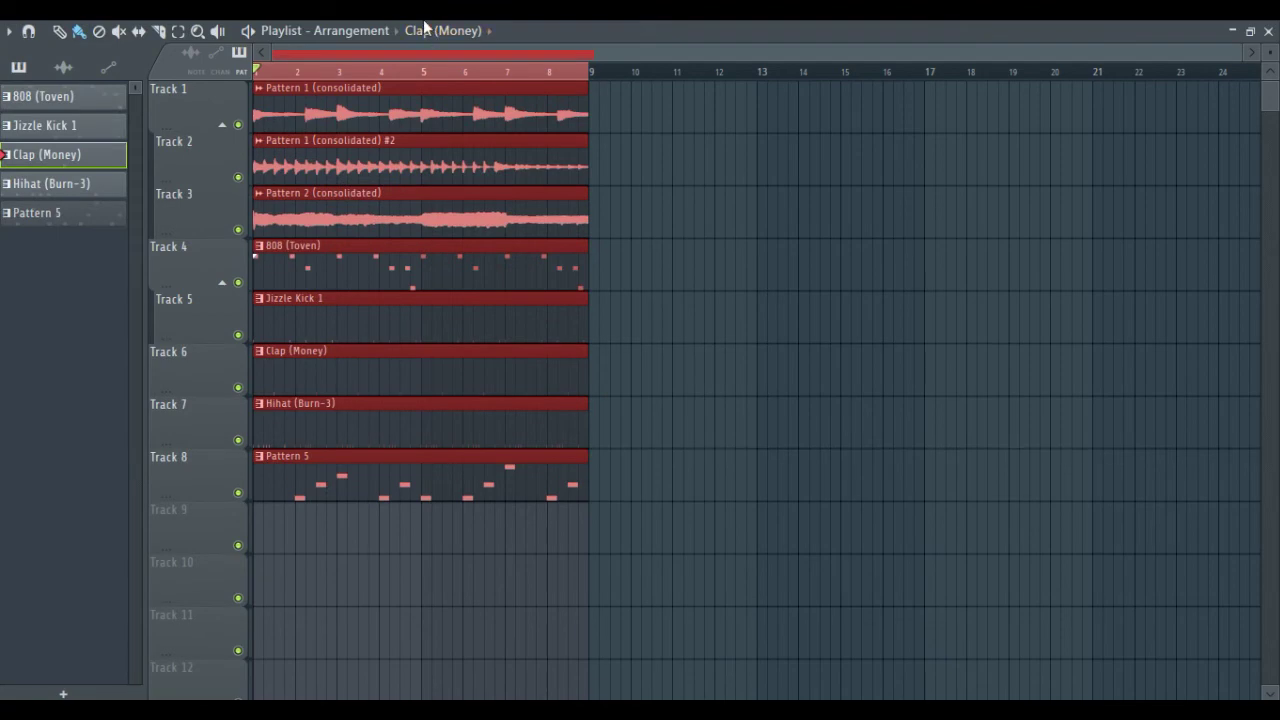
{"action": "key", "text": "ctrl+b"}
{"action": "key", "text": "ctrl+b"}
{"action": "key", "text": "ctrl+b"}
{"action": "key", "text": "ctrl+b"}
{"action": "key", "text": "ctrl+b"}
{"action": "key", "text": "ctrl+b"}
{"action": "key", "text": "ctrl+b"}
{"action": "key", "text": "ctrl+b"}
{"action": "key", "text": "ctrl+b"}
{"action": "key", "text": "ctrl+b"}
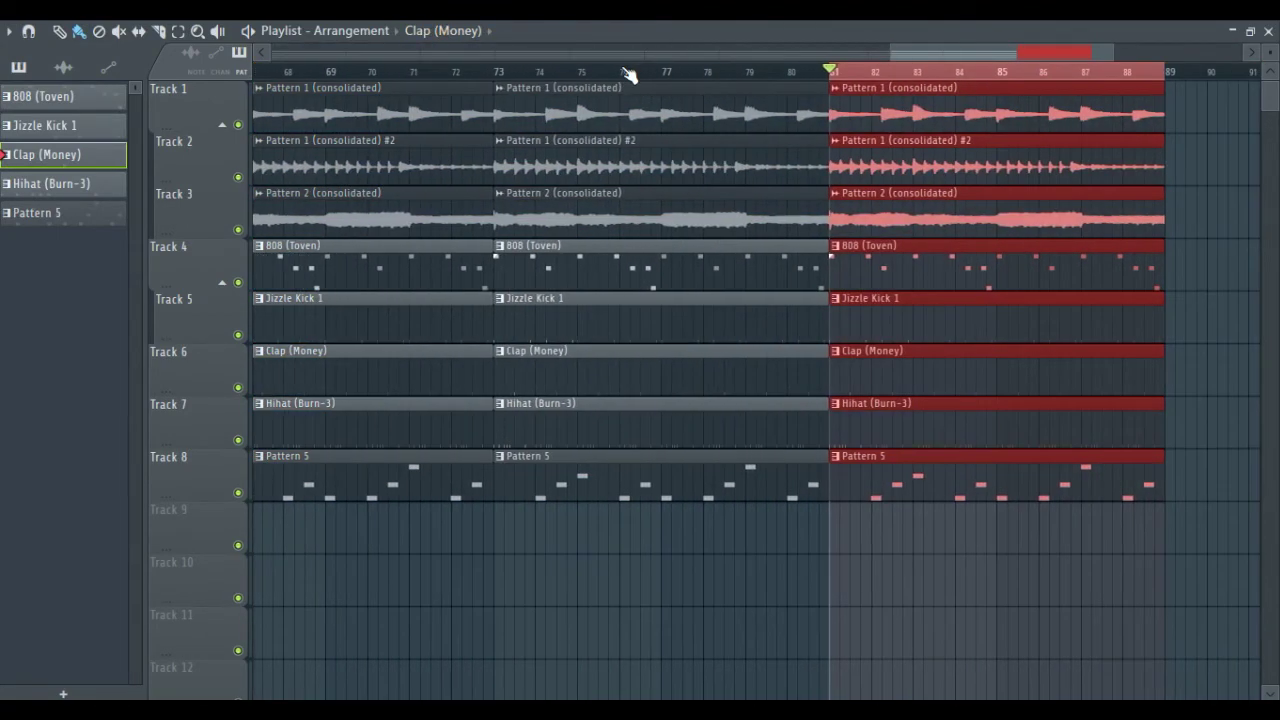
{"action": "scroll", "coordinate": [628, 76], "scroll_direction": "down", "scroll_amount": 5}
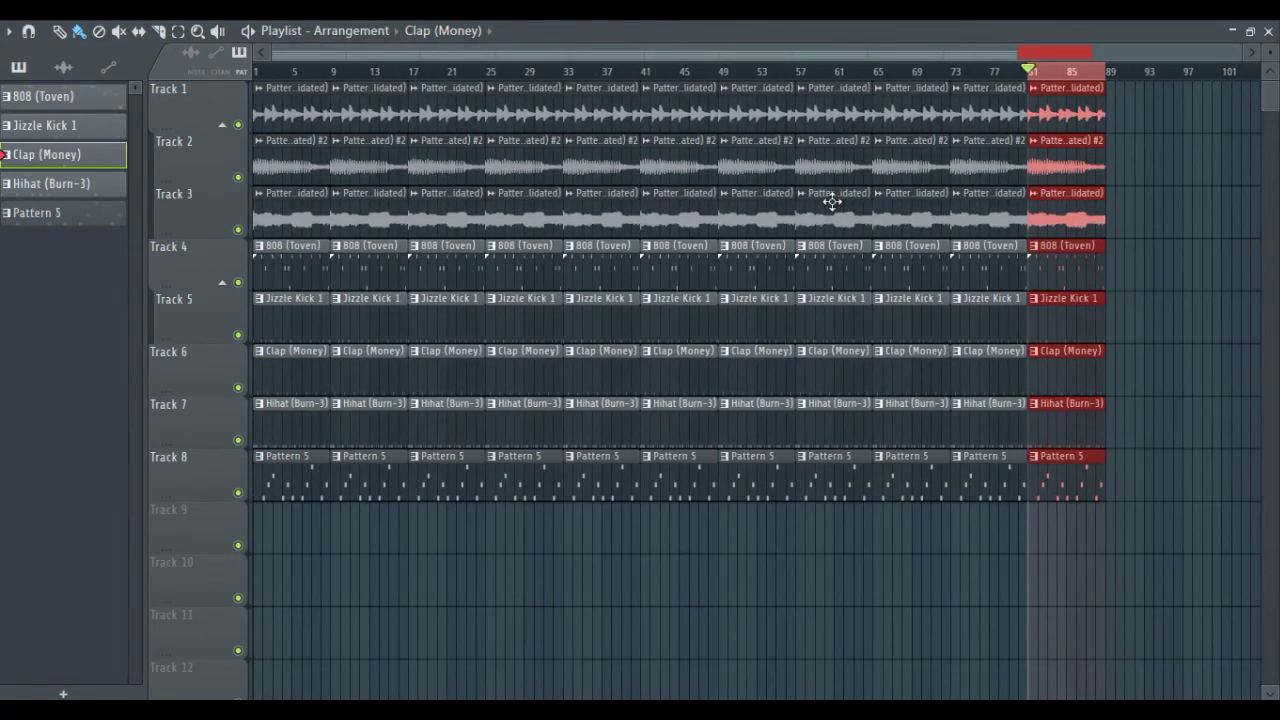
{"action": "left_click", "coordinate": [520, 562]}
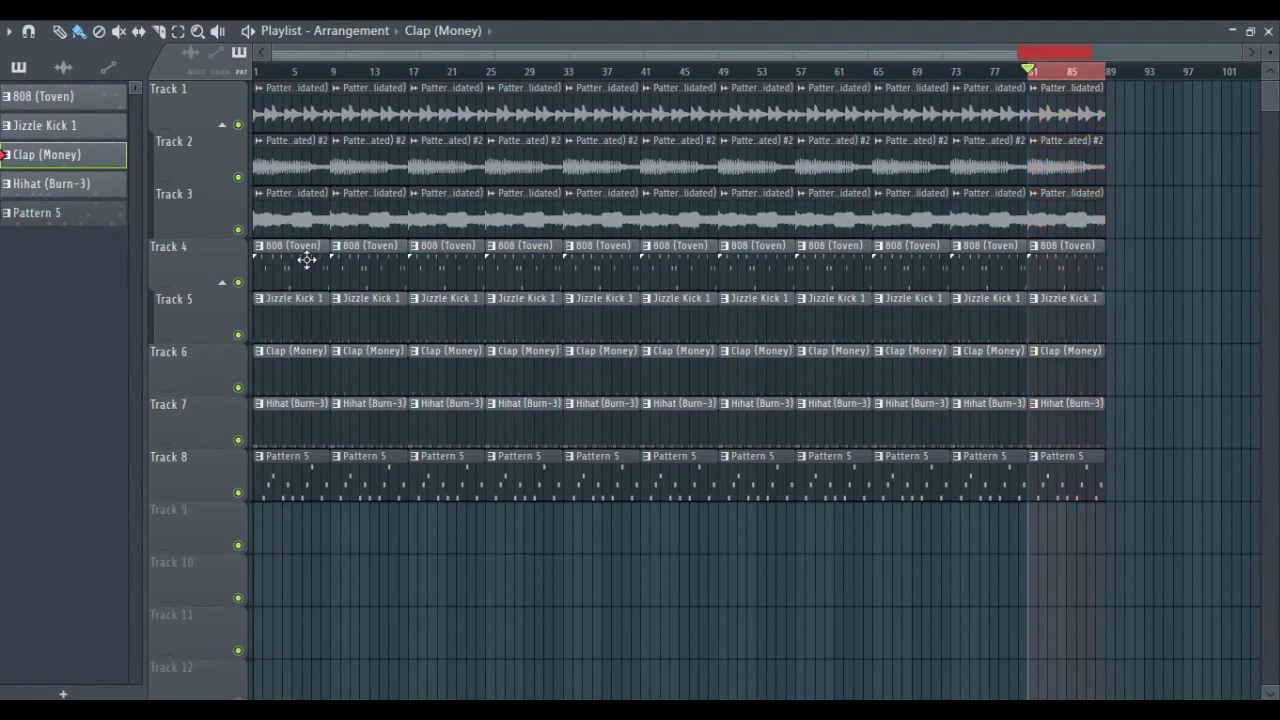
Remove the 808, kick, clap, hi-hat and Pattern 5 clips from the first eight bars and play the arrangement from the start
{"action": "mouse_move", "coordinate": [306, 262]}
{"action": "left_mouse_down"}
{"action": "mouse_move", "coordinate": [306, 429]}
{"action": "mouse_move", "coordinate": [395, 591]}
{"action": "left_mouse_up"}
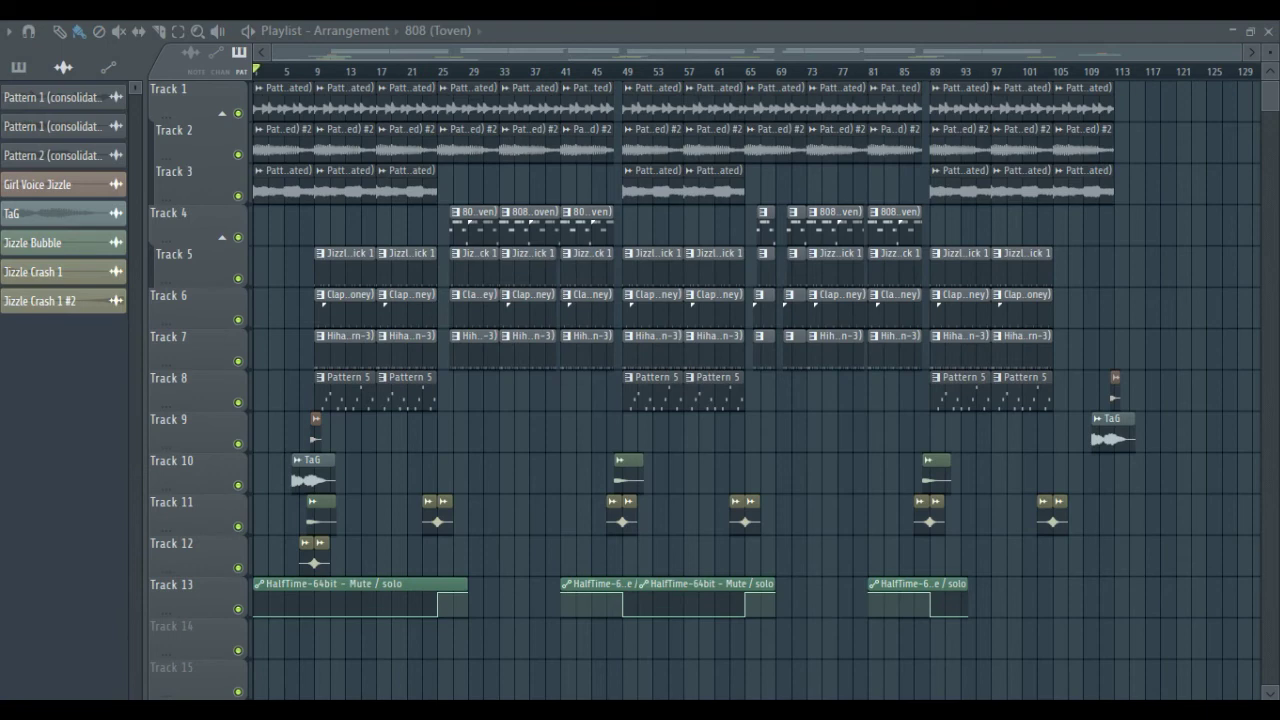
{"action": "key", "text": "space"}
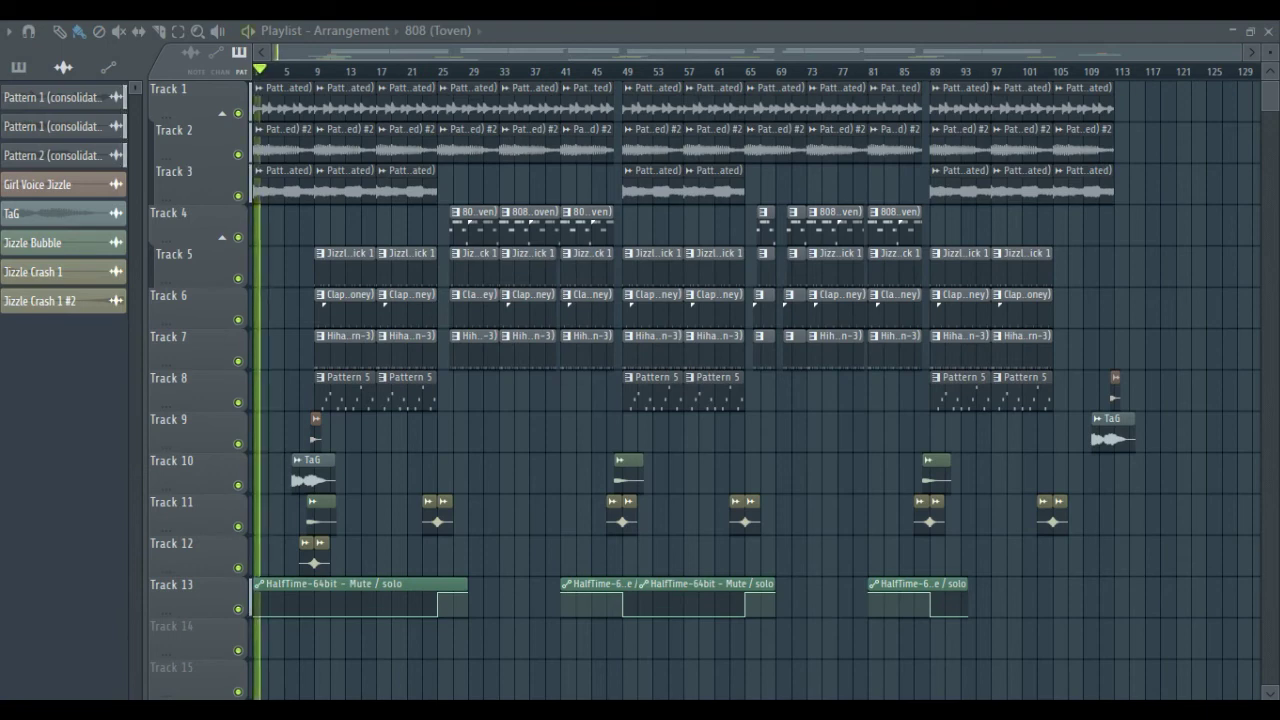